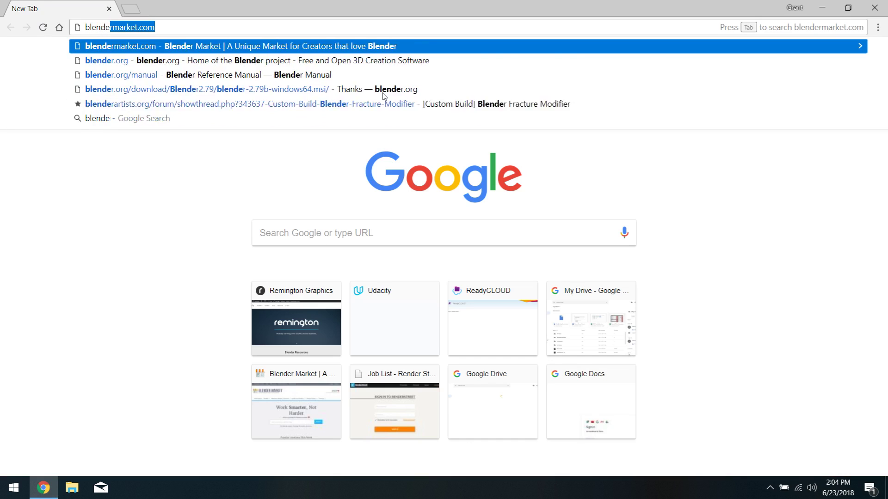
Step: Download the Blender 2.79b Windows 64-bit installer from blender.org, keep it despite the warning, and open it
key(Return)
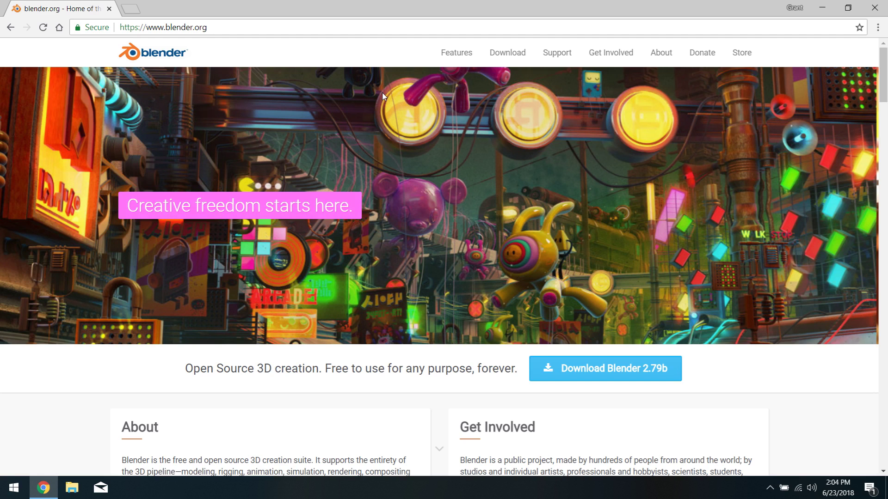
click(508, 56)
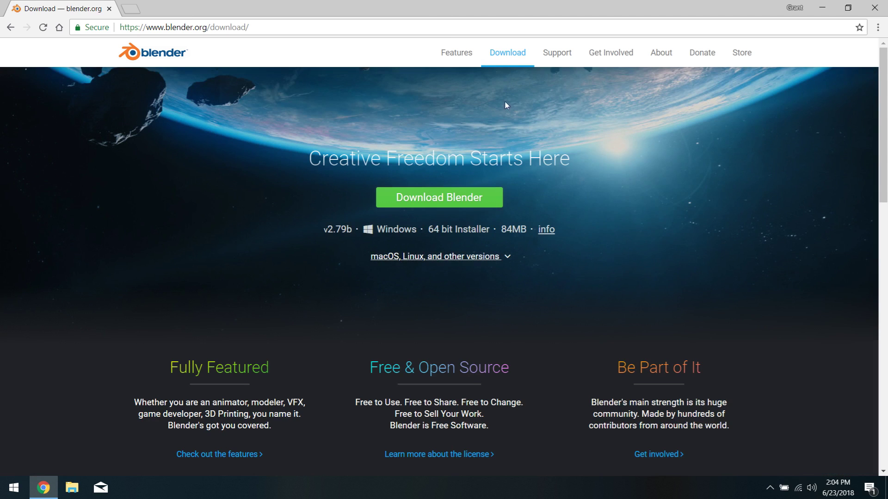
click(463, 205)
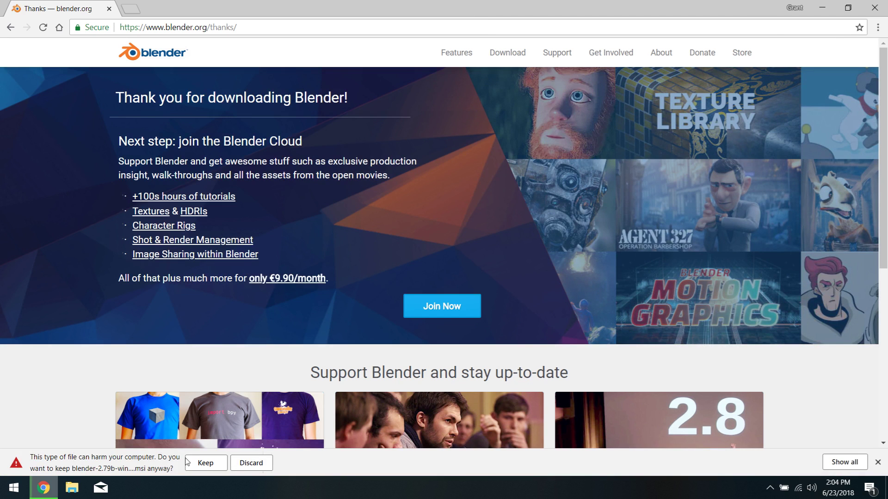
click(207, 464)
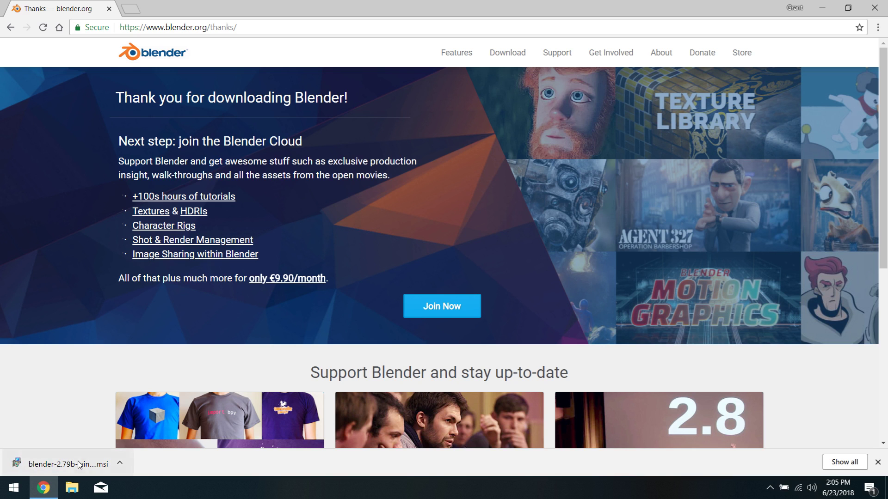
click(76, 464)
Step: Run the Blender .msi, accept the license, and install with default features and location
click(477, 258)
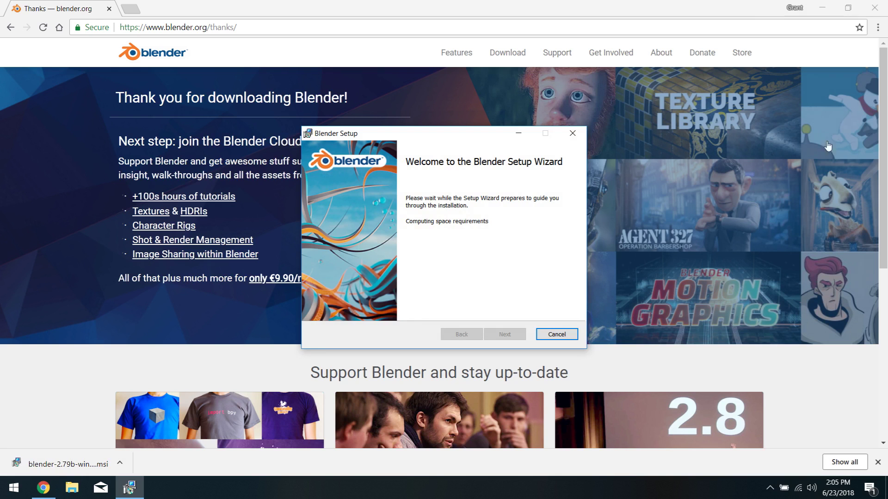
click(875, 7)
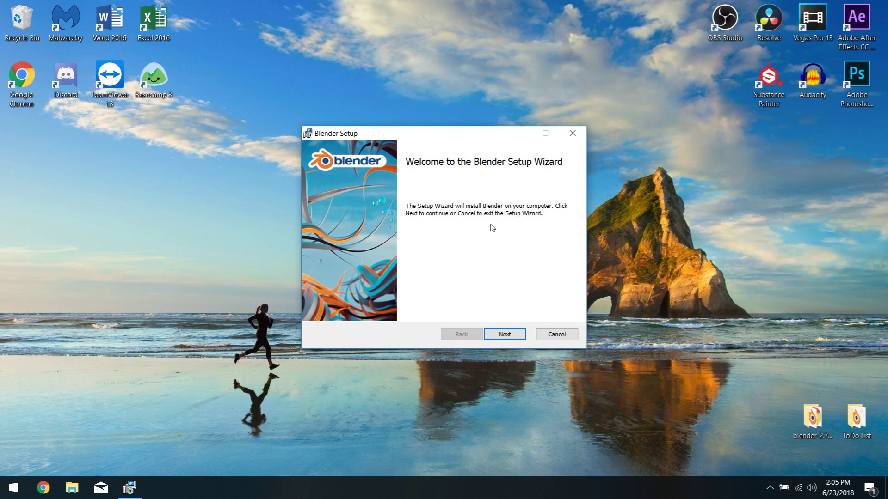
click(505, 334)
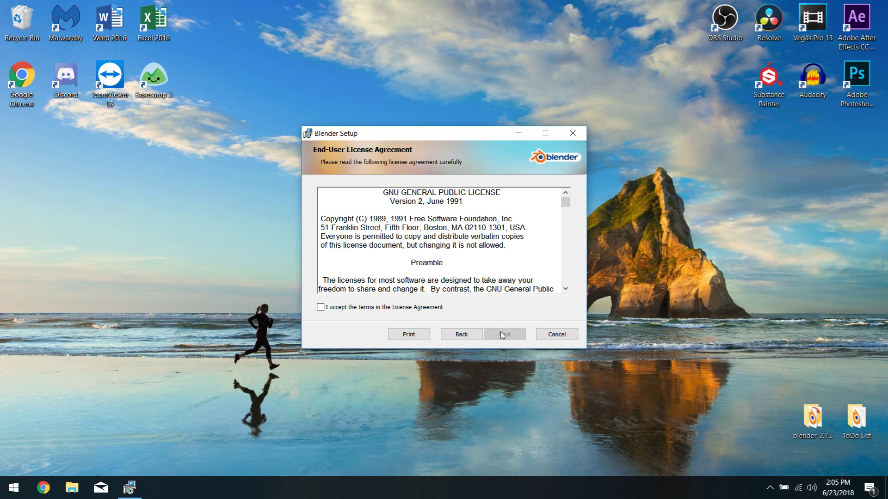
click(385, 308)
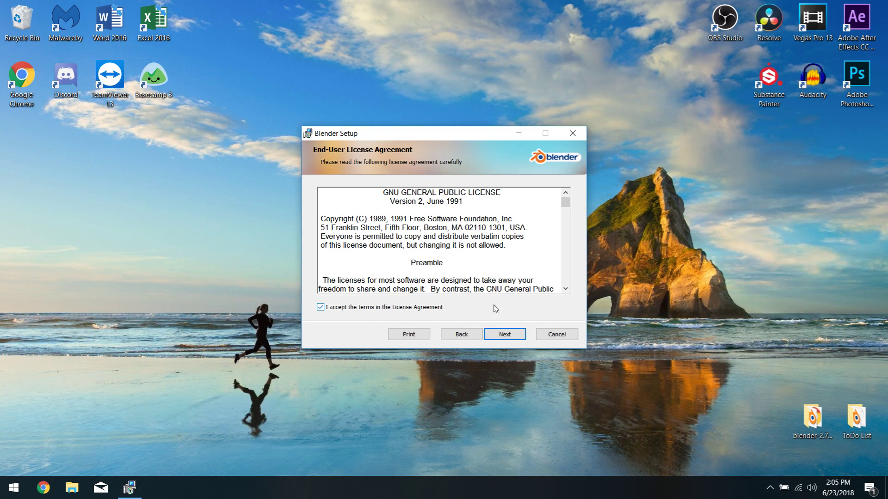
click(503, 336)
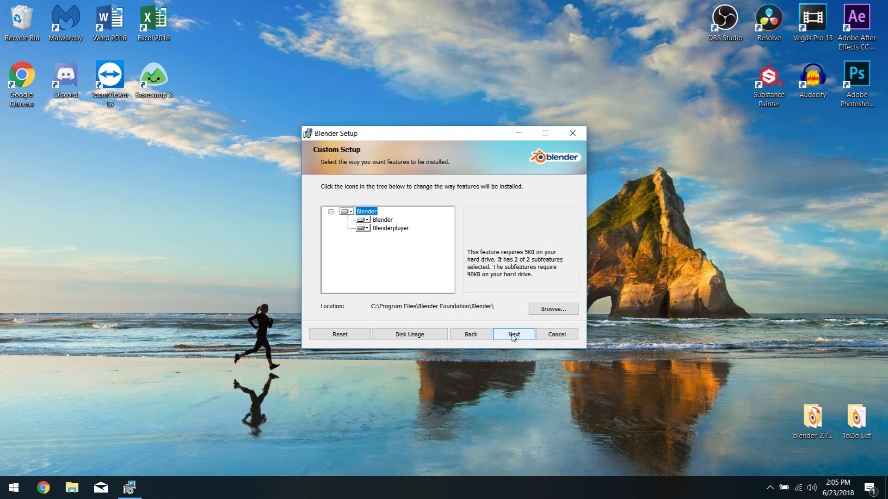
click(513, 337)
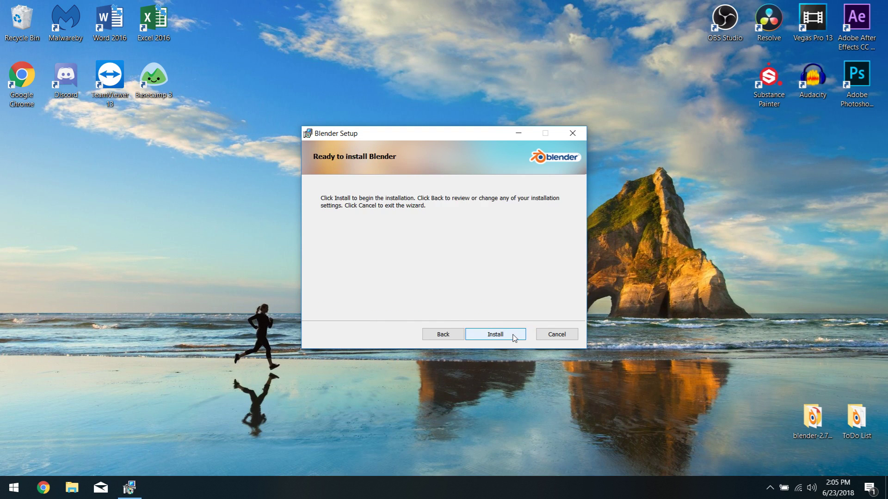
click(515, 336)
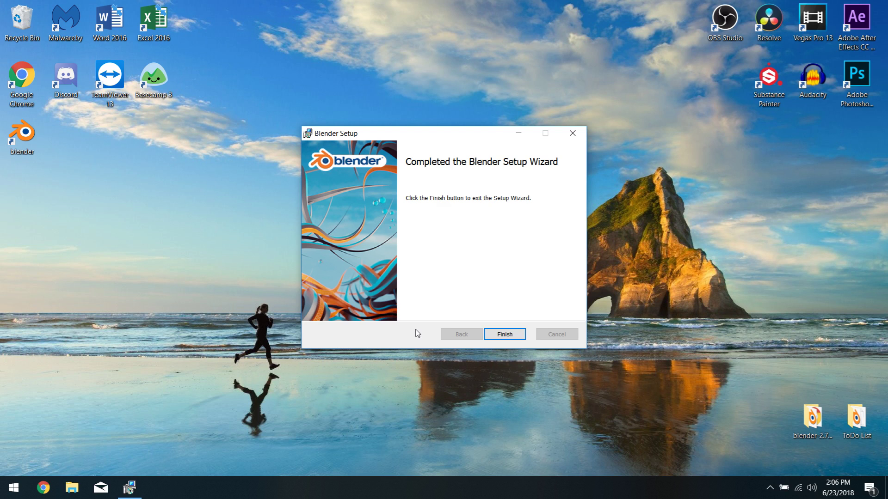
click(505, 333)
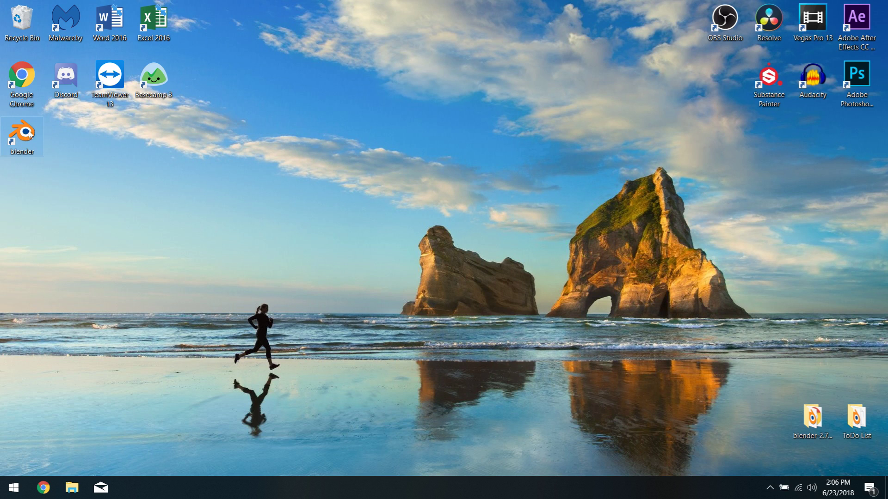
Step: Move the blender shortcut next to Substance Painter and launch Blender from it
mouse_move(32, 144)
mouse_down()
mouse_move(60, 152)
mouse_move(463, 150)
mouse_move(713, 95)
mouse_up()
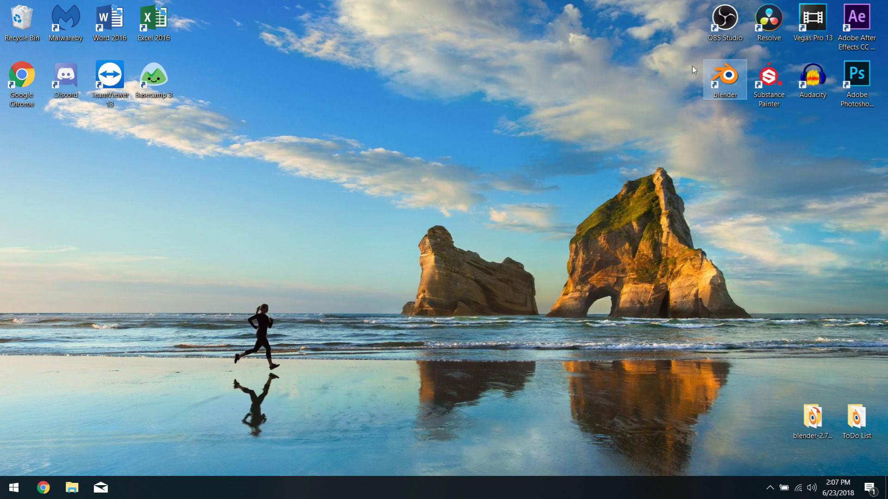
double_click(735, 98)
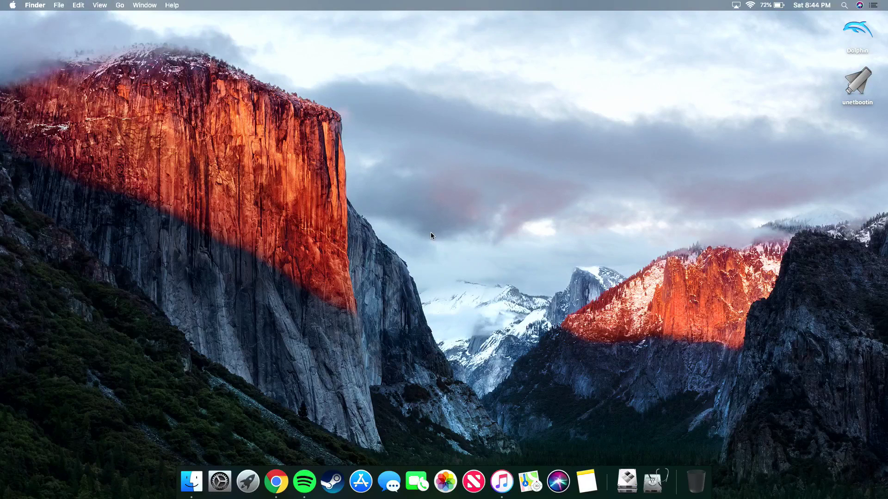
Step: Download blender-2.79b-macOS-10.6.dmg from blender.org in Chrome and open the disk image
click(276, 481)
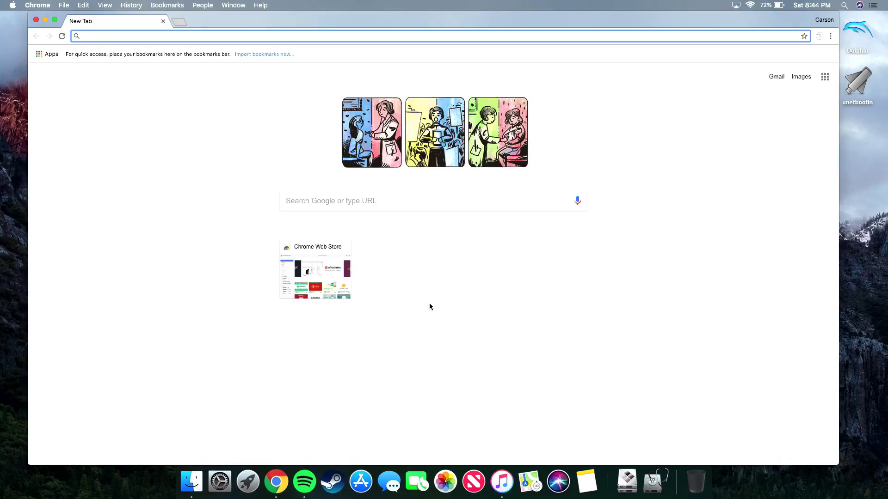
text(blende)
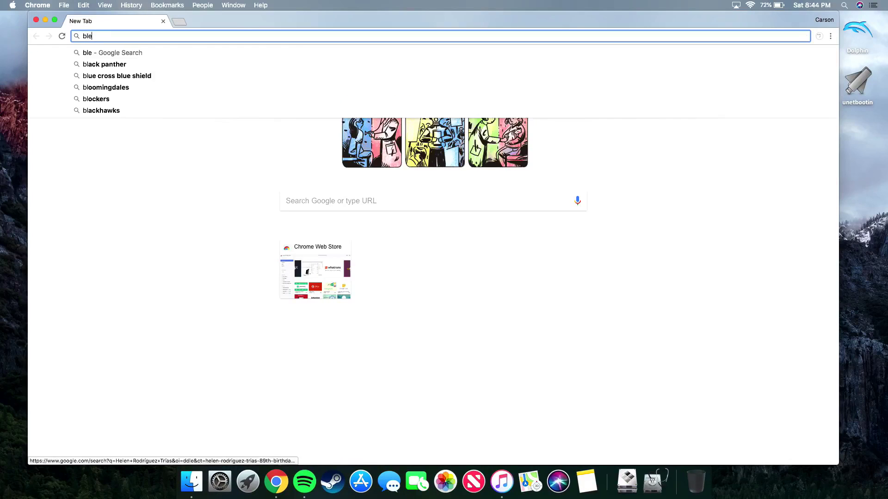
text(r.org)
key(Return)
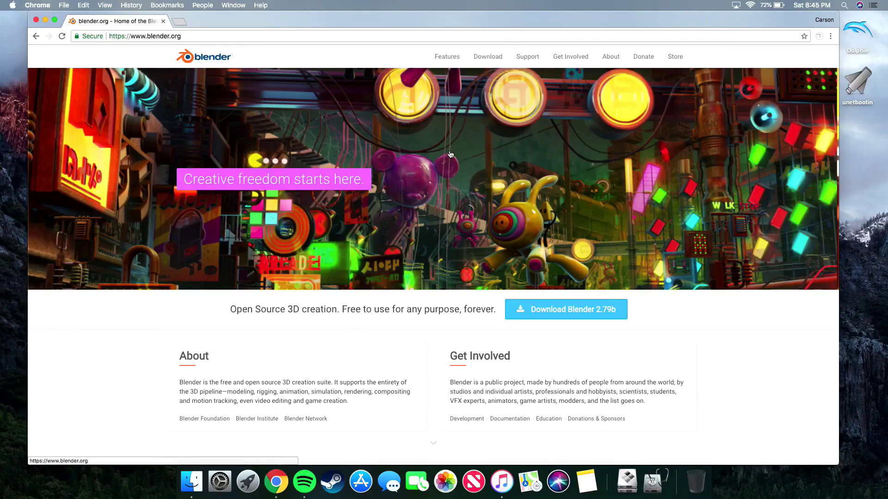
click(488, 57)
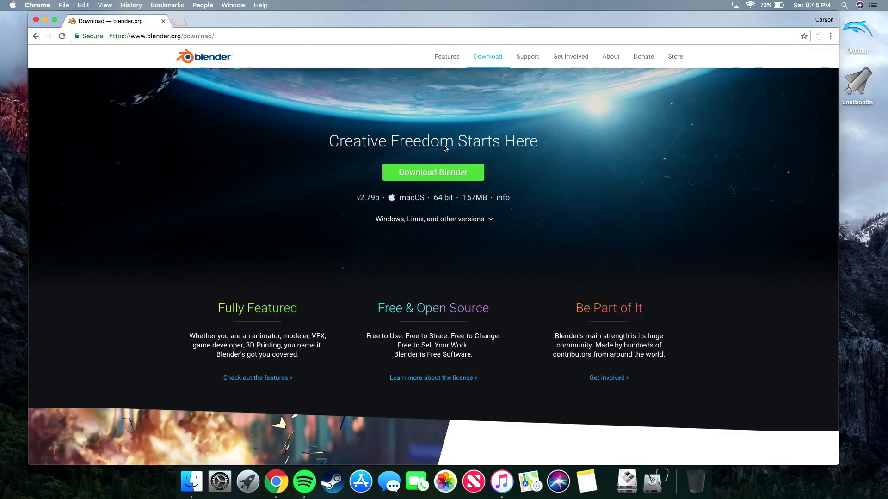
click(435, 173)
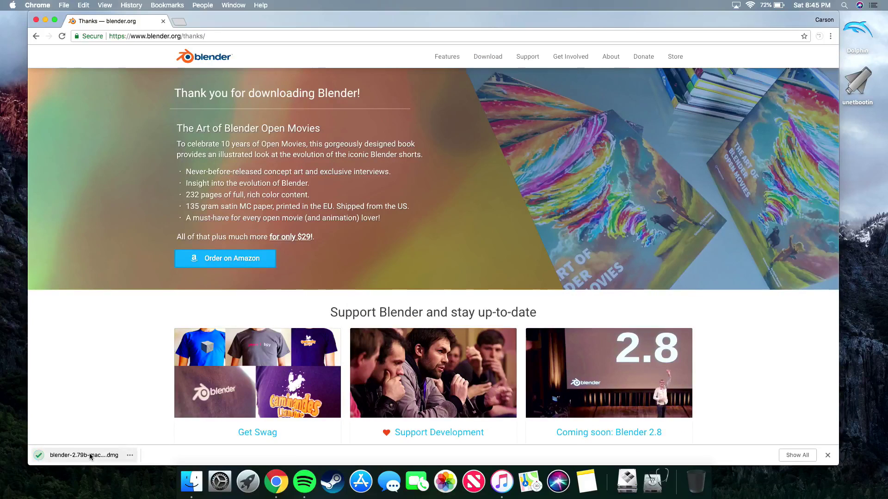
click(91, 457)
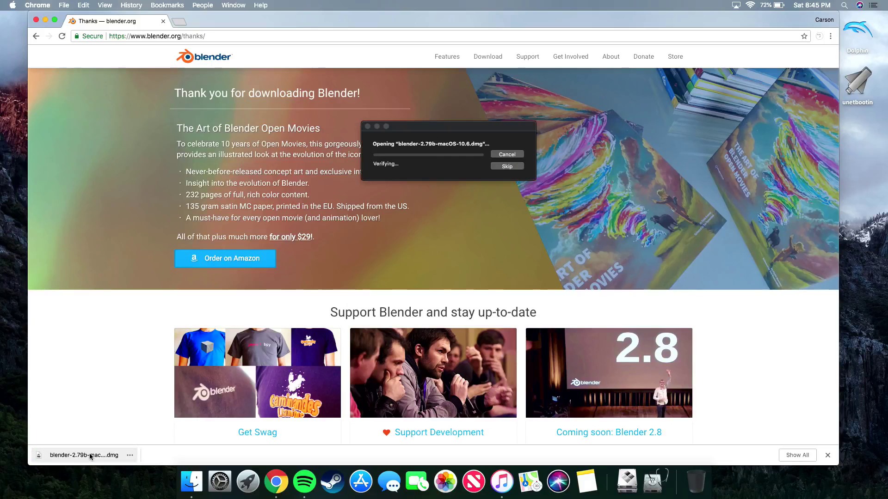
Step: Copy Blender from the disk image into Applications, then eject the Blender disk
click(37, 21)
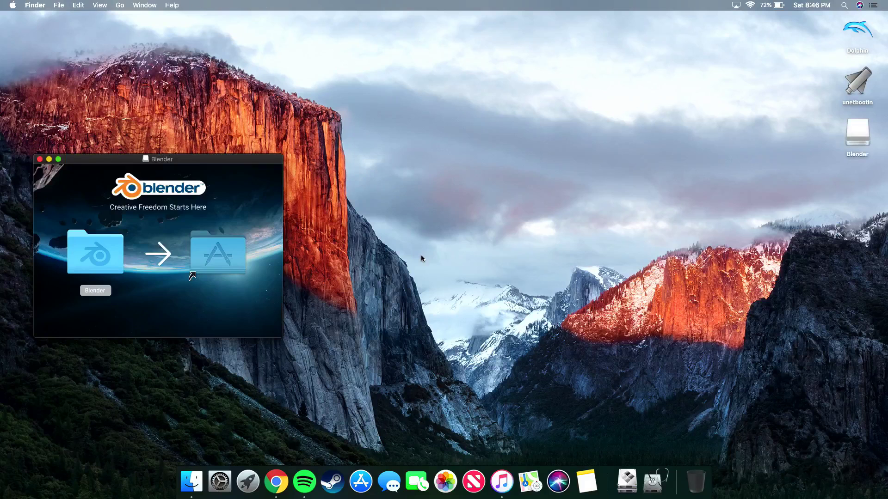
drag(258, 158, 519, 117)
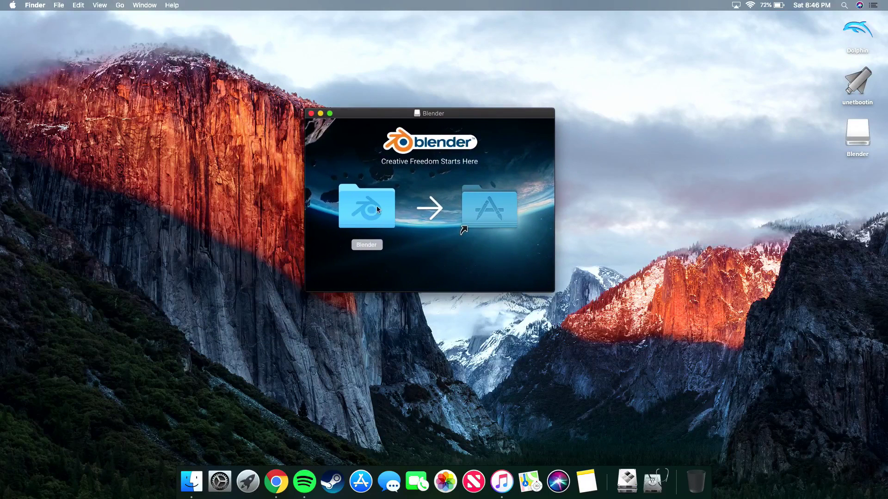
drag(370, 204, 501, 203)
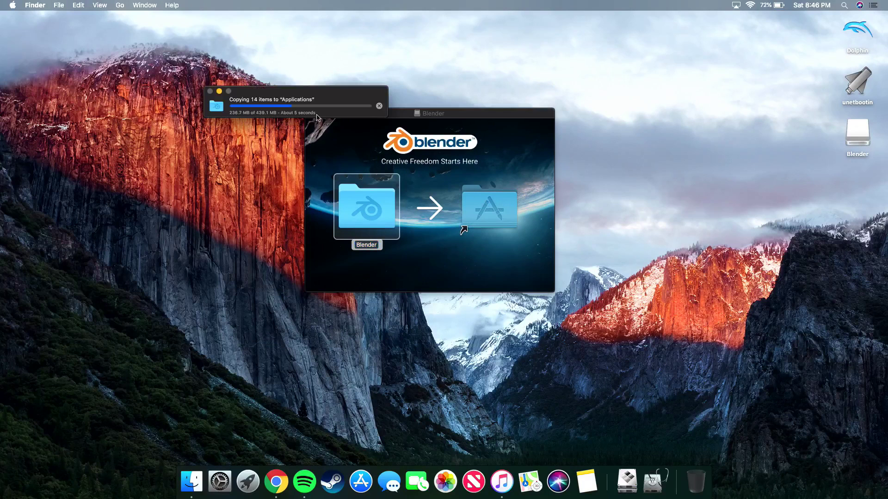
click(403, 116)
click(311, 113)
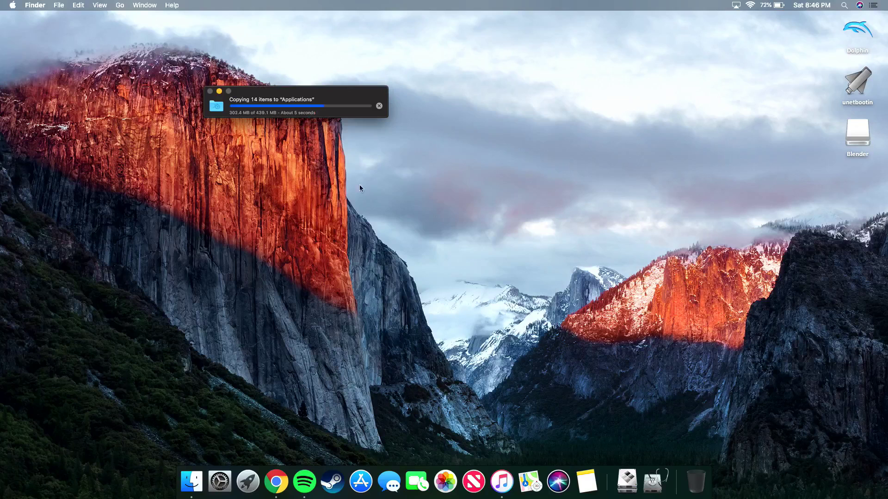
right_click(861, 138)
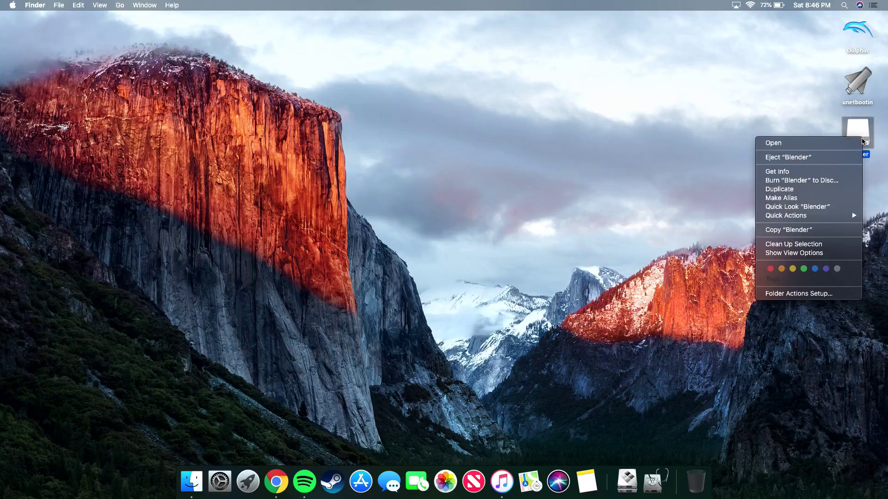
click(834, 161)
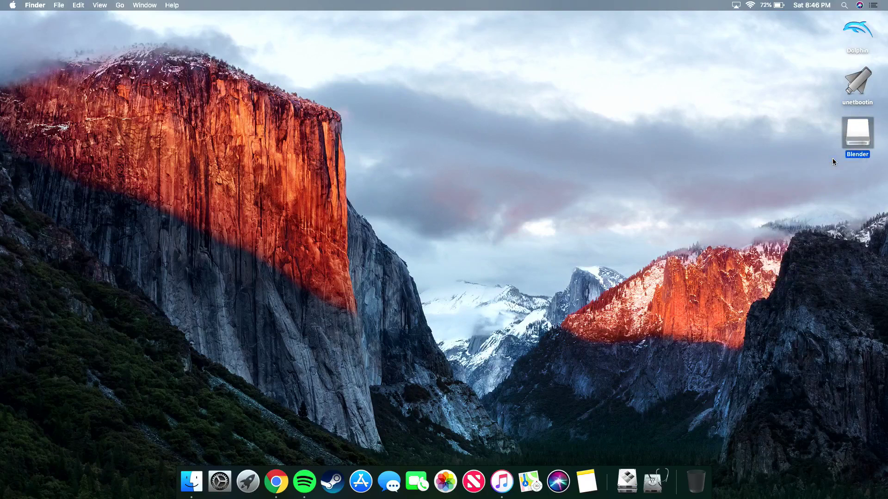
Step: Launch blender from the Applications > Blender folder and close that Finder window
click(186, 486)
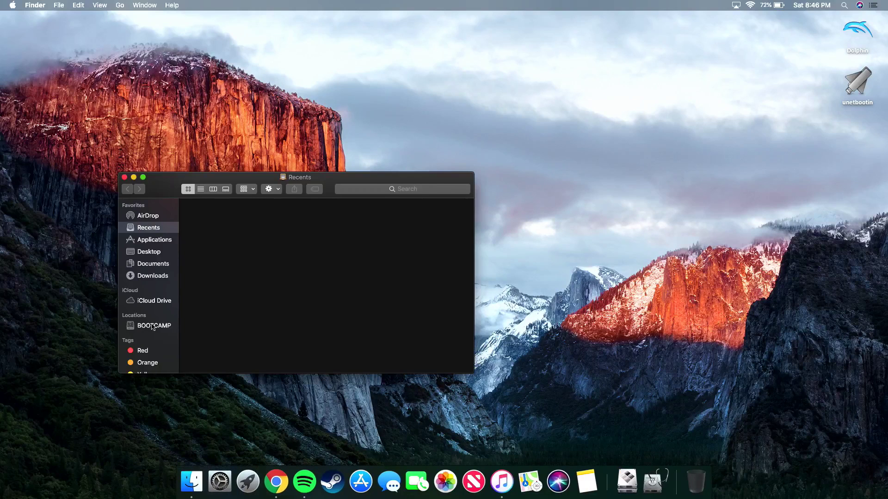
click(155, 242)
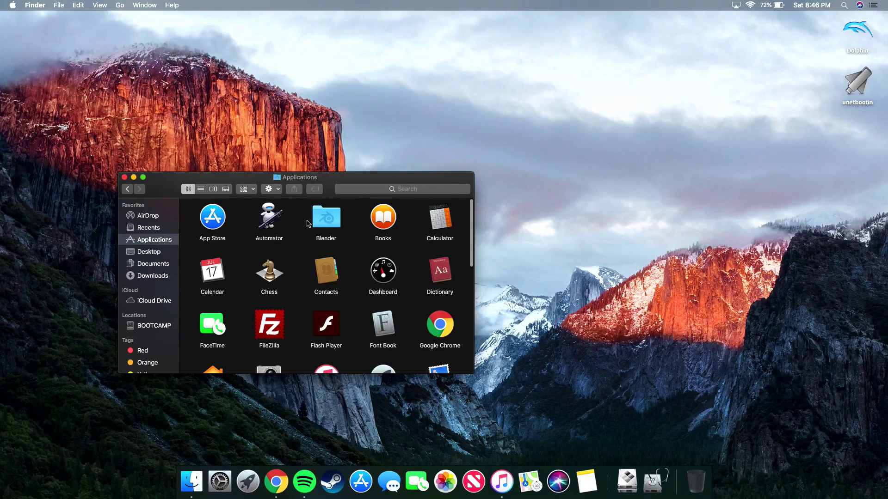
double_click(332, 217)
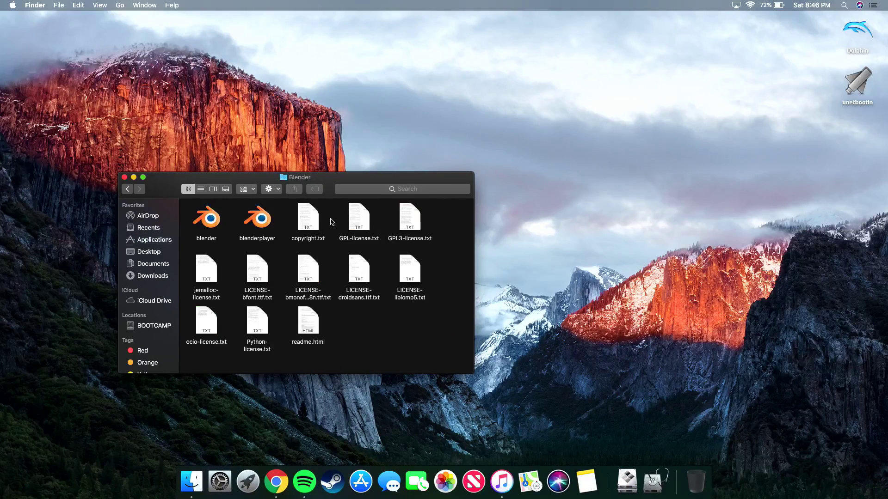
double_click(222, 225)
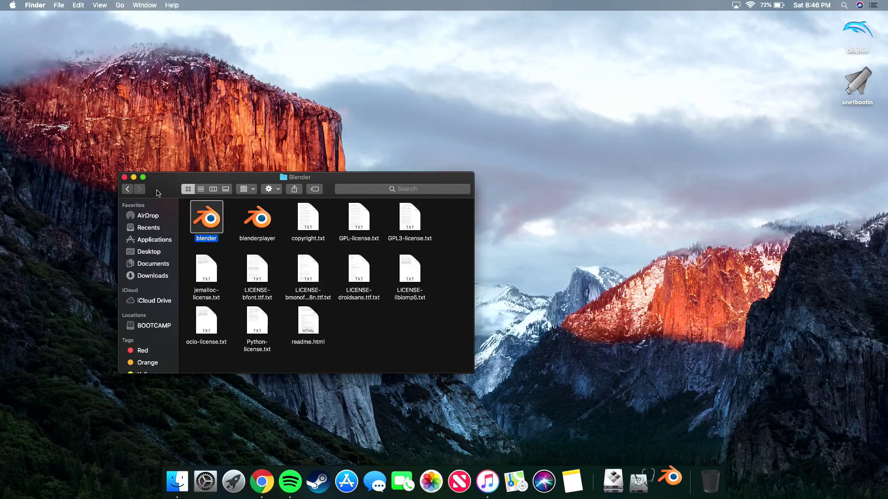
click(124, 177)
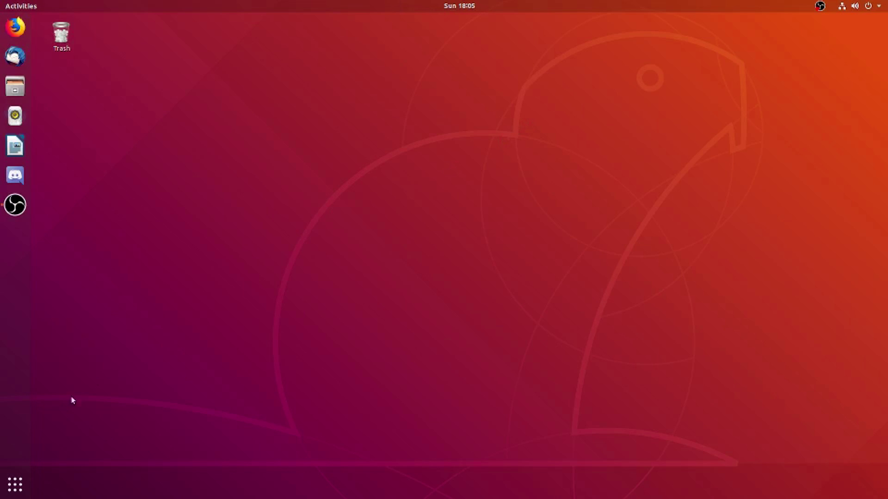
Step: Open Ubuntu Software from the second page of the application grid
click(15, 485)
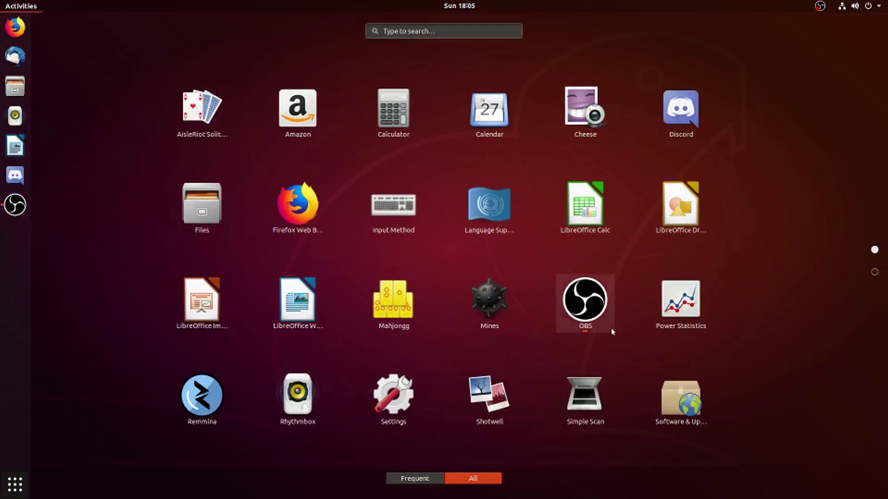
click(874, 271)
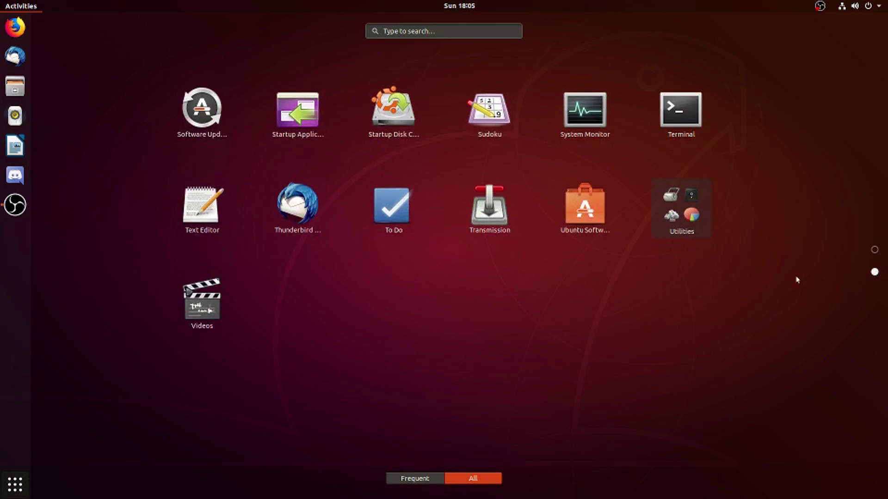
click(570, 205)
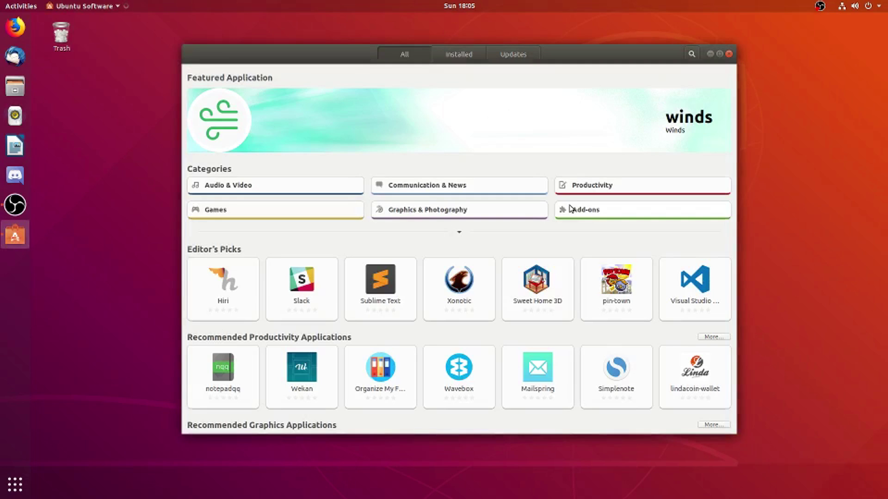
Step: Search 'blender', open the five-star Blender entry, install it and launch it
click(693, 54)
text(blen)
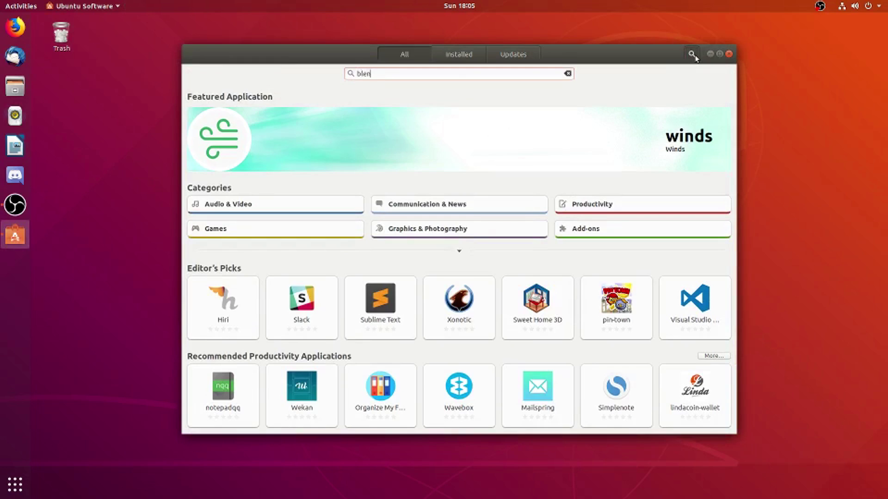
text(der)
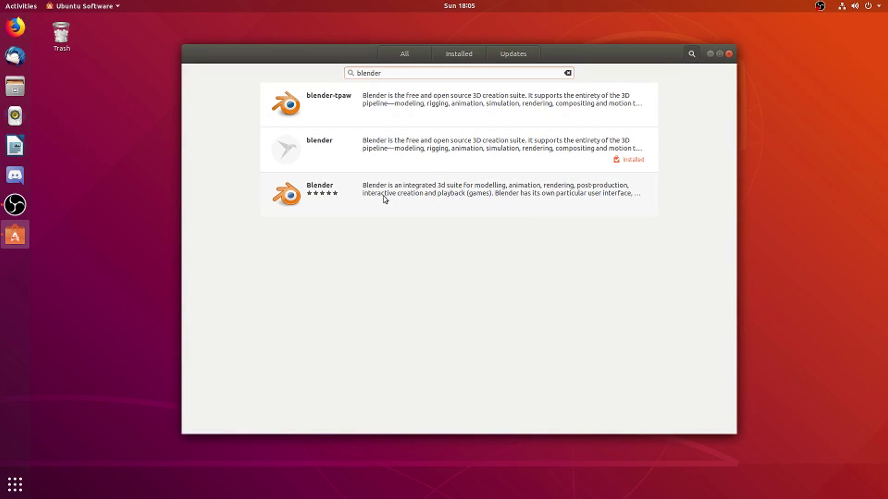
click(293, 202)
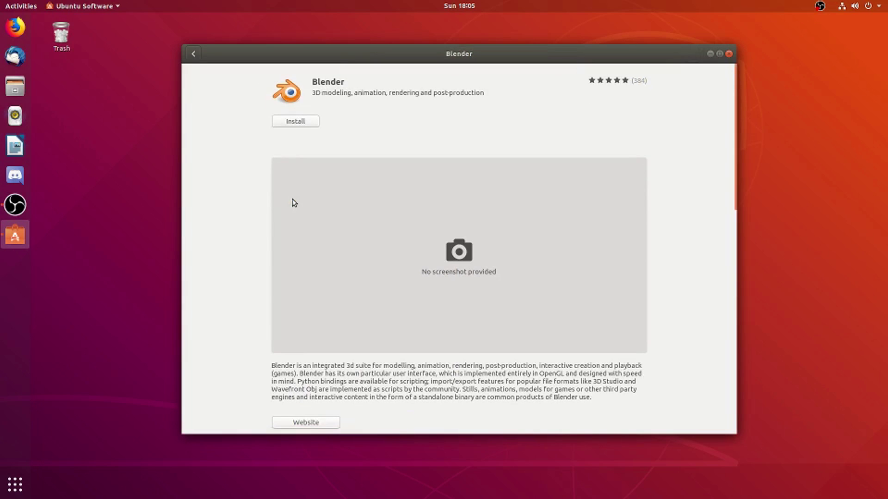
click(295, 121)
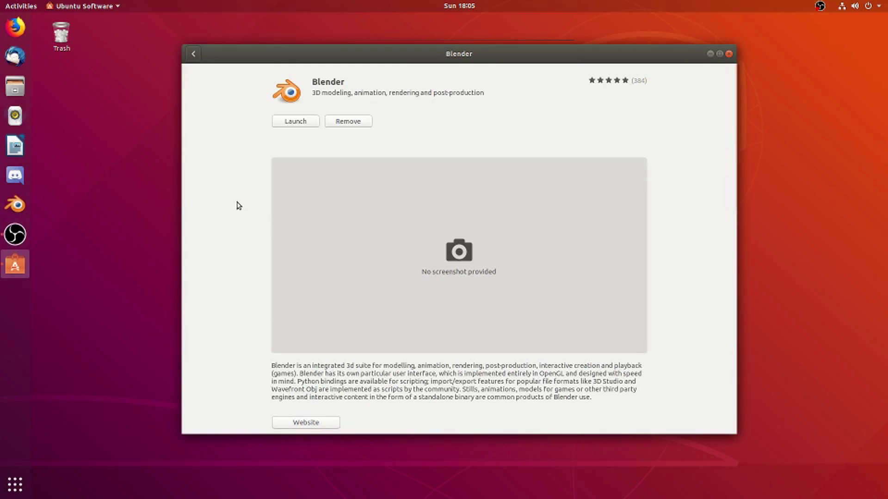
click(295, 123)
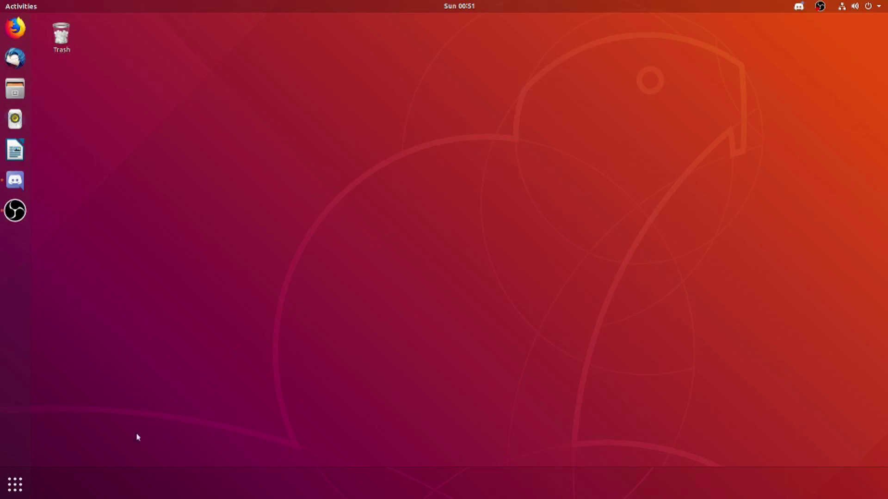
Step: In a Terminal, install Blender with 'sudo apt install blender', then start it with 'blender'
key(super+a)
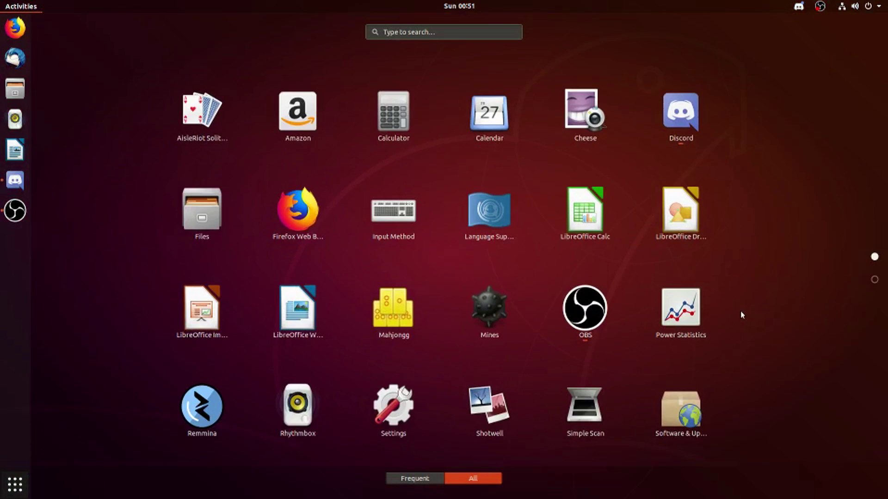
scroll(741, 315, down, 1)
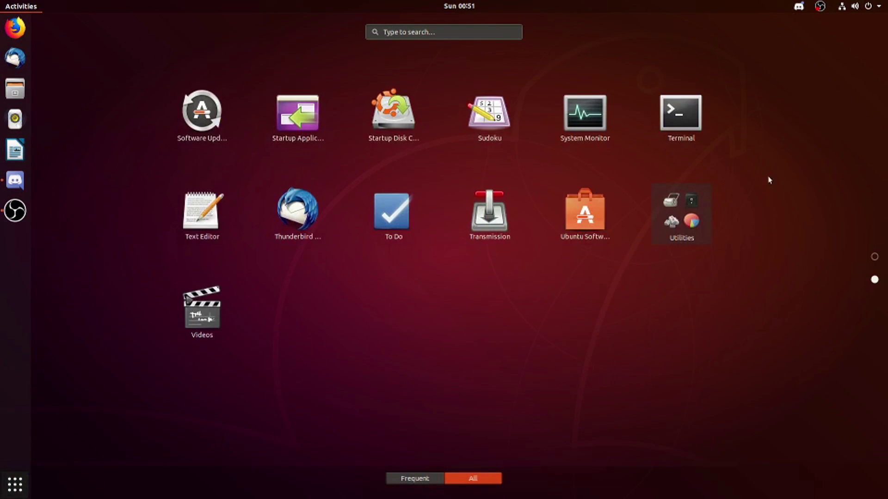
click(685, 112)
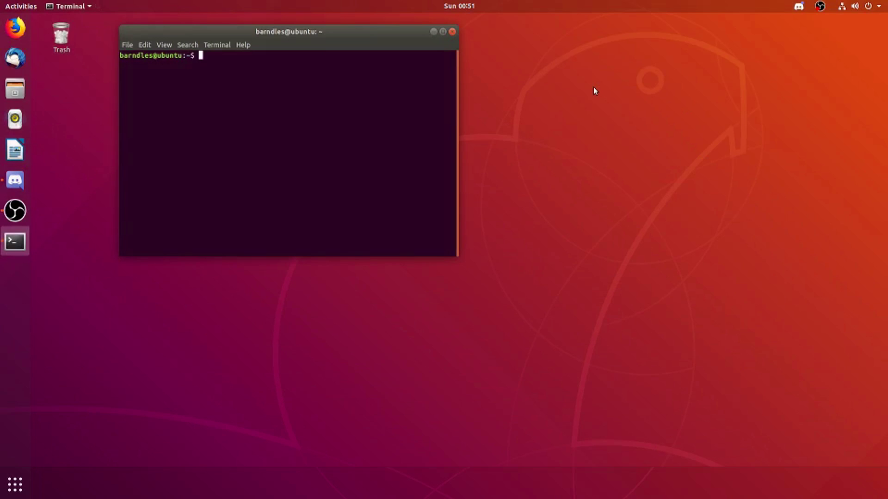
text(sudo apt install blender)
key(Return)
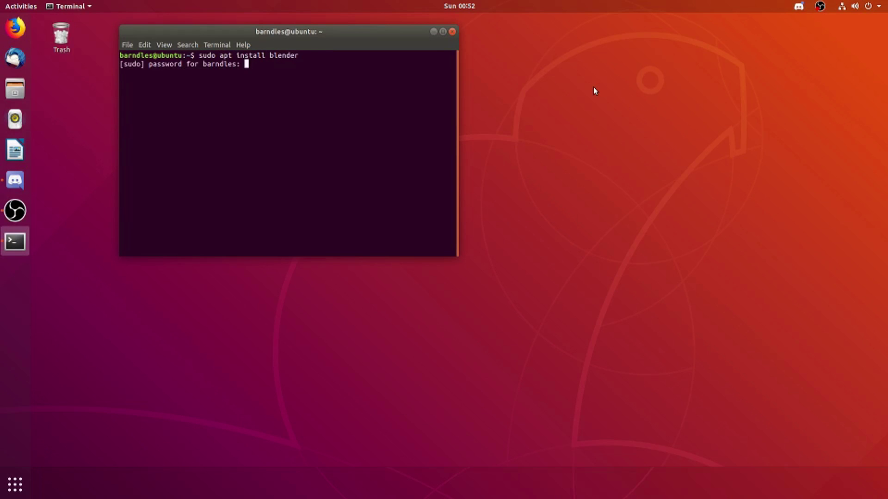
key(Return)
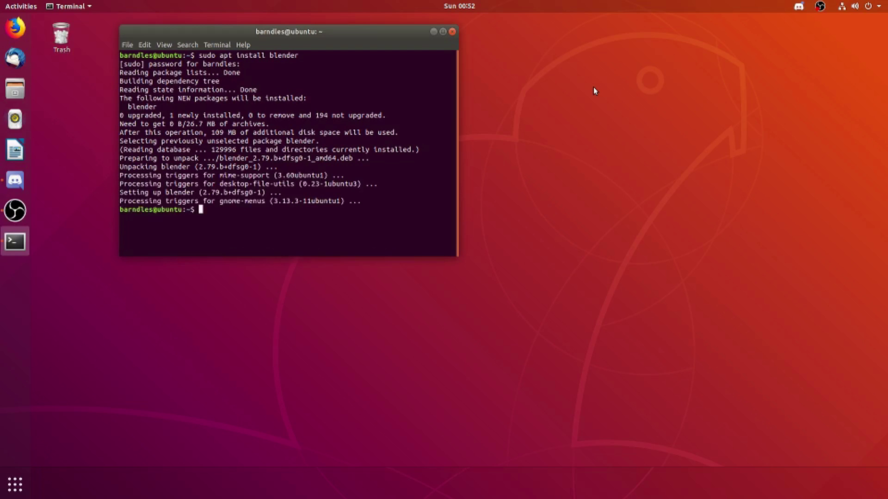
text(blender)
key(Return)
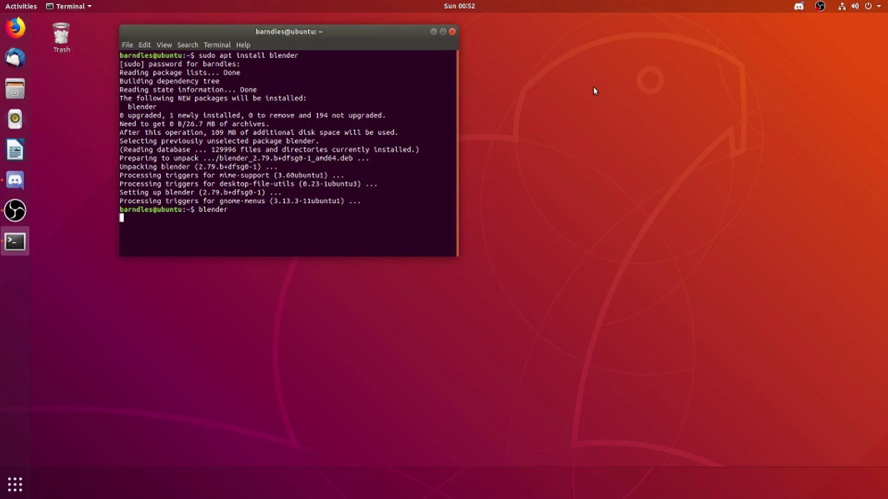